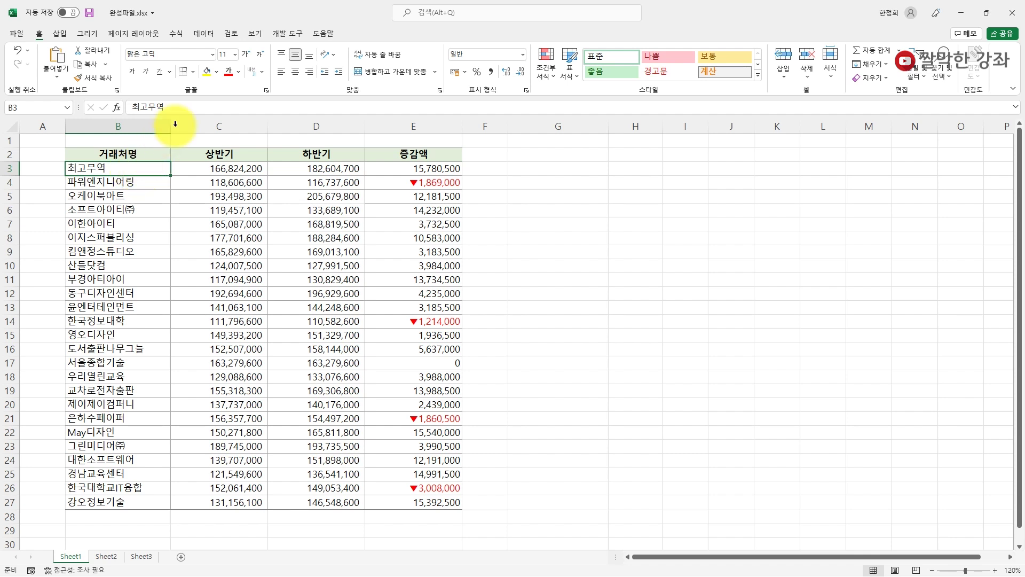
Open the cell format settings for the 증감액 values in E3:E27 and choose the custom (사용자 지정) number category
left_click(449, 182)
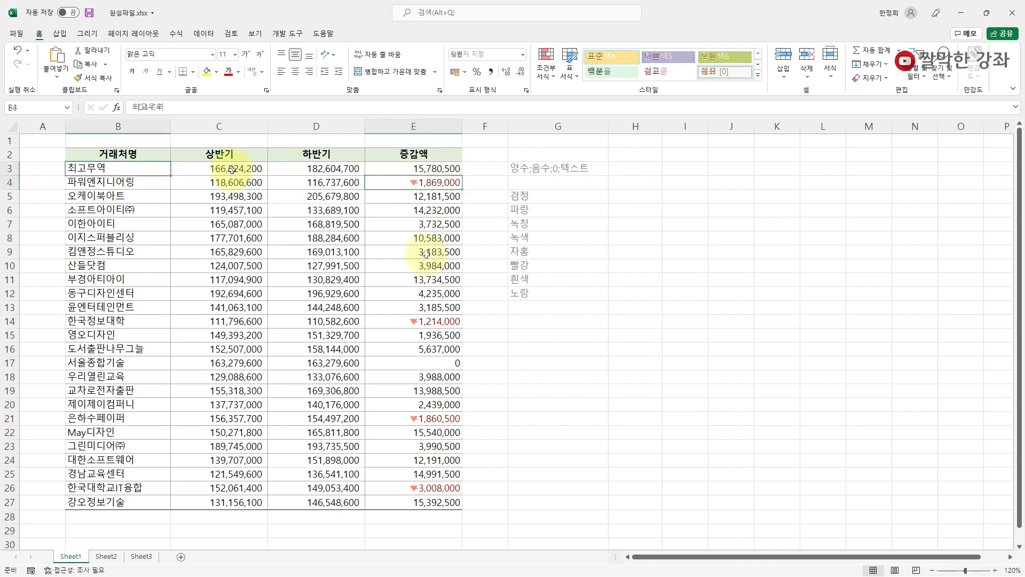
left_click_drag(423, 170, 442, 499)
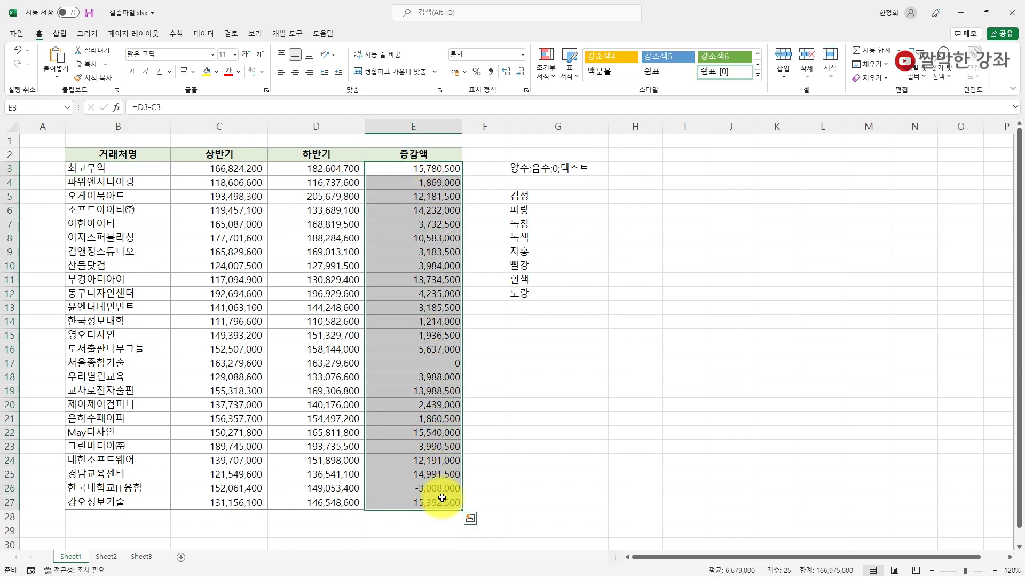
key("ctrl+1")
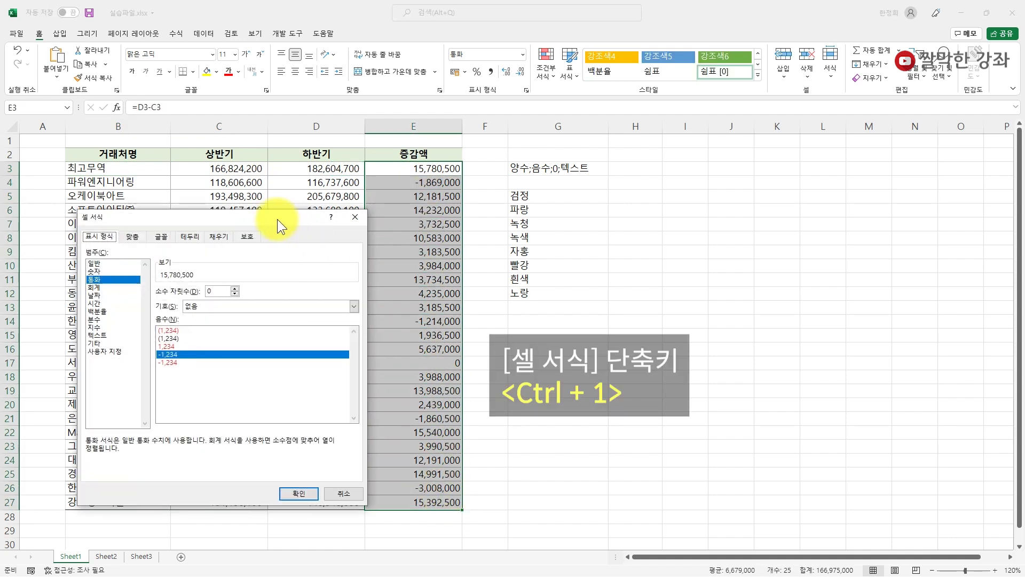
left_click_drag(258, 213, 743, 195)
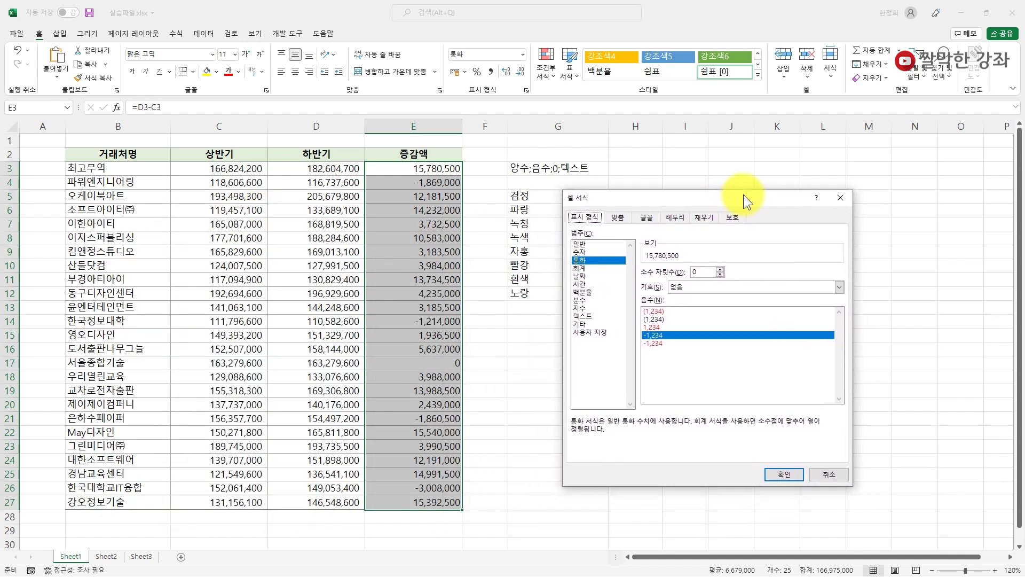
left_click(591, 333)
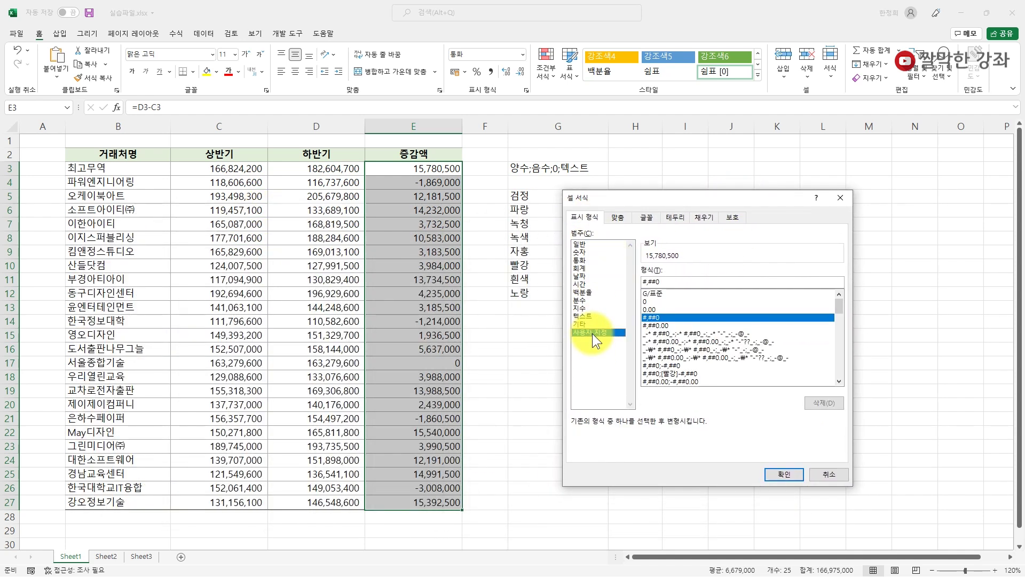
left_click(671, 281)
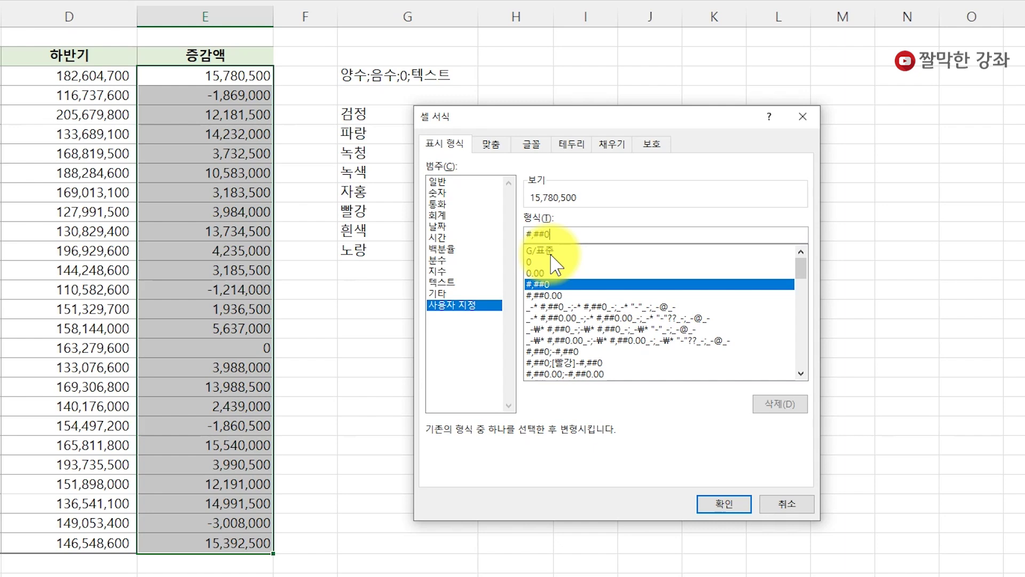
Add a second section for negative numbers to the #,##0 format code, starting with [빨강] and the ▼ symbol
type(";")
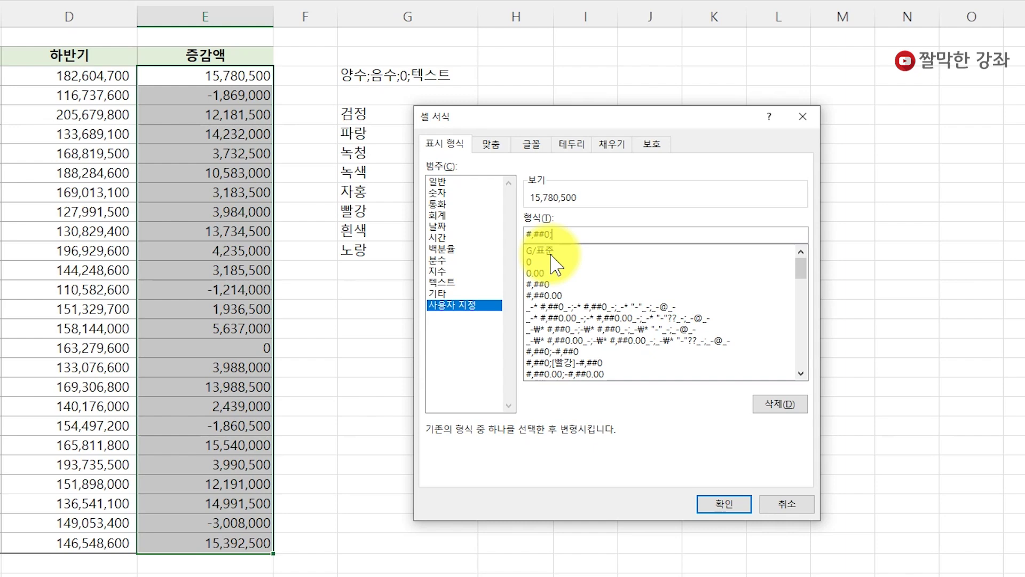
type("[빨강]")
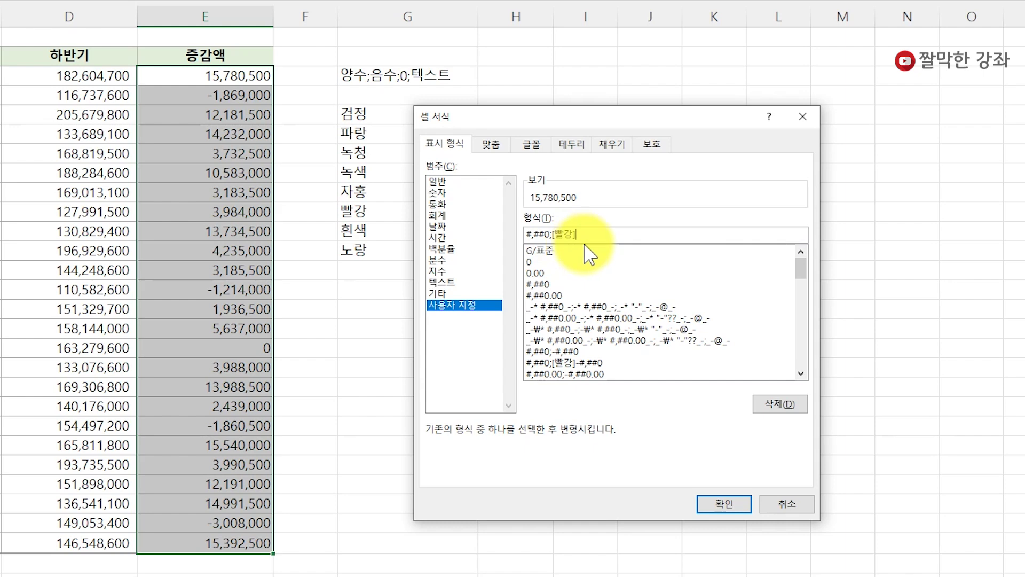
type("ㅁ")
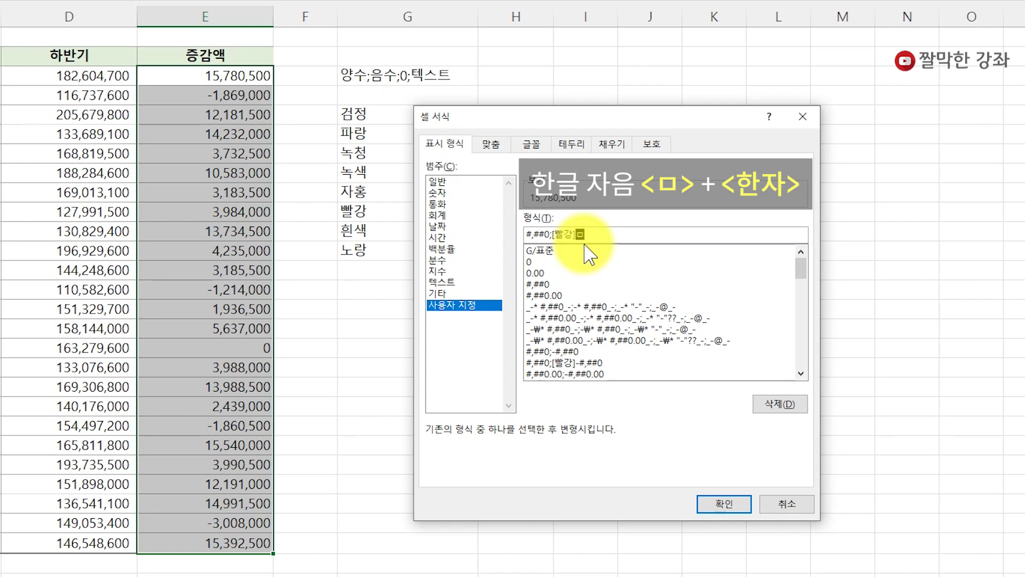
key("Hangul_Hanja")
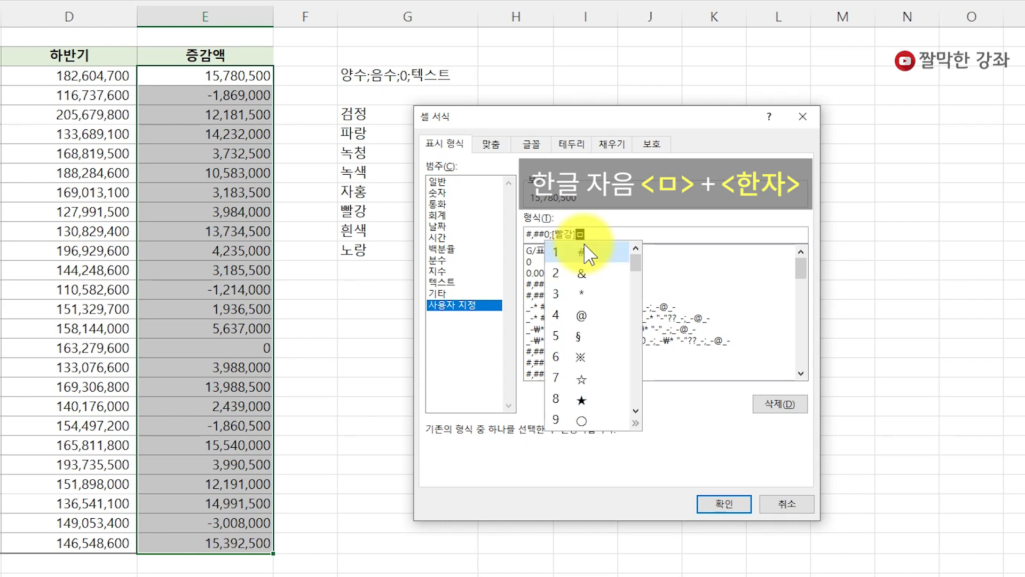
key("Tab")
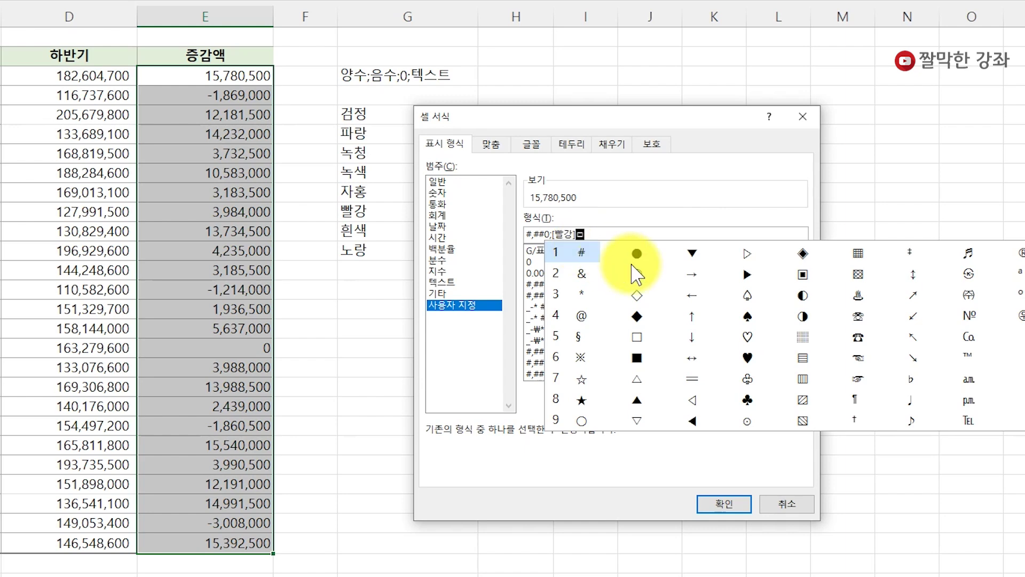
left_click(693, 254)
Complete the code as #,##0;[빨강]▼#,##0;0 and apply it to the 증감액 column
type("#,##")
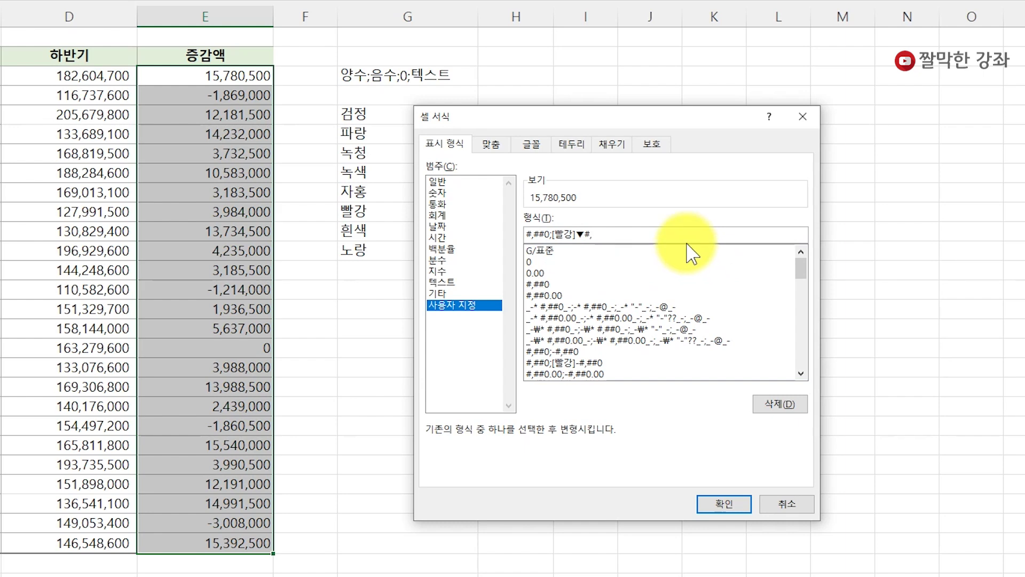
type("0;")
type("0")
type(";")
key("BackSpace")
left_click(722, 502)
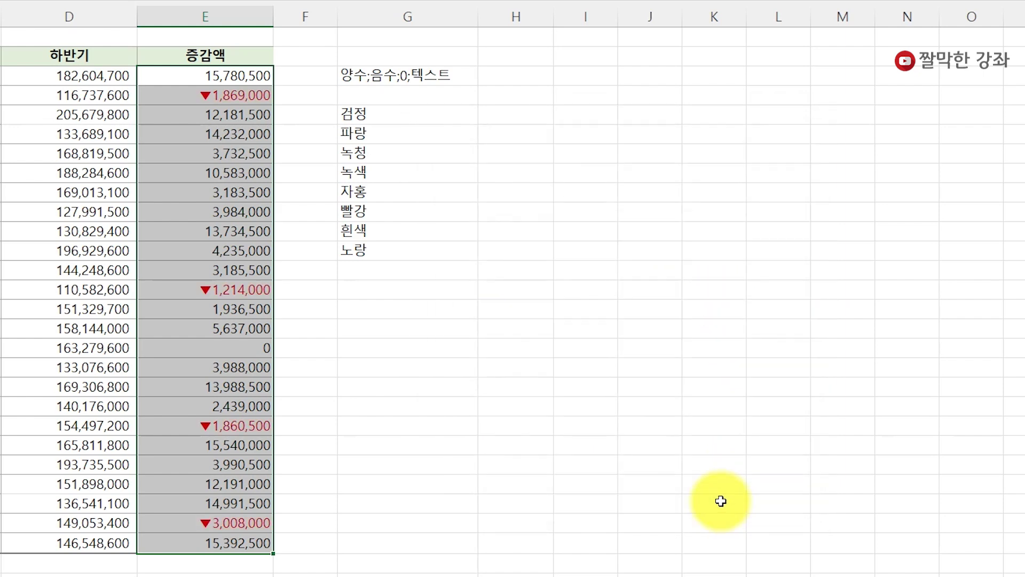
left_click(255, 99)
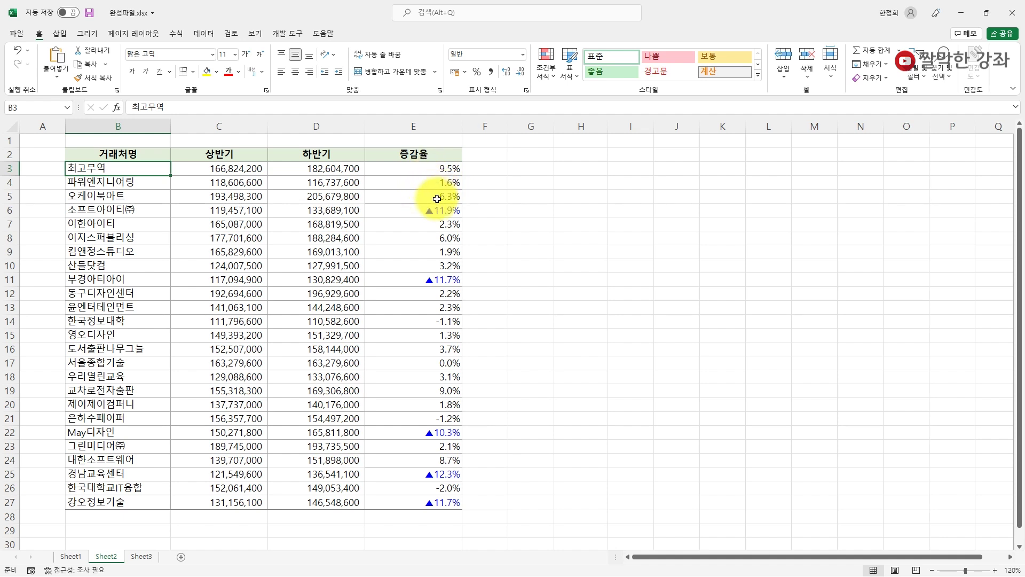
Switch from the finished workbook to 실습파일.xlsx and open the custom number format for the 증감율 values in E3:E27 on Sheet2
left_click(444, 210)
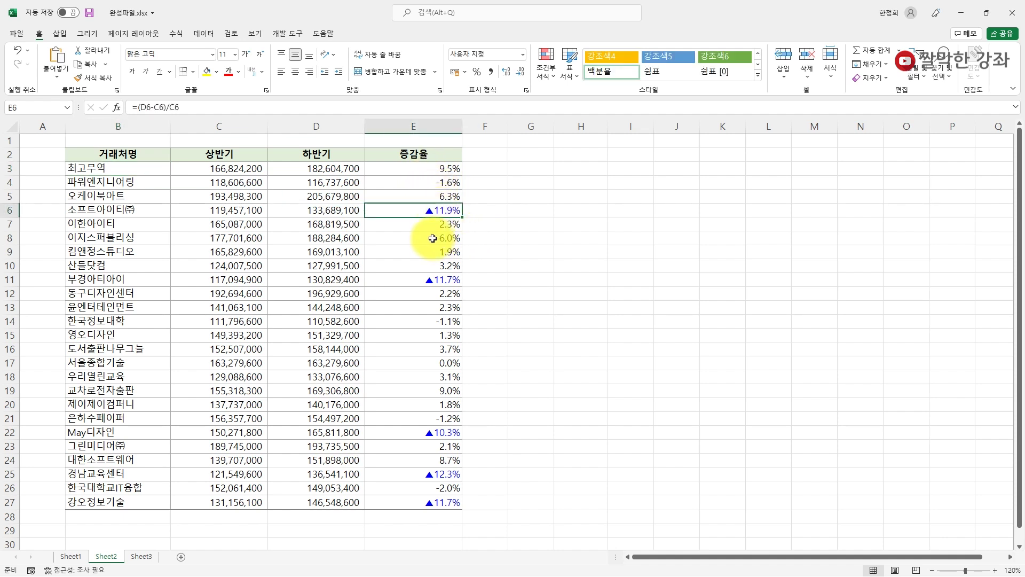
key("ctrl+Tab")
left_click_drag(412, 167, 418, 502)
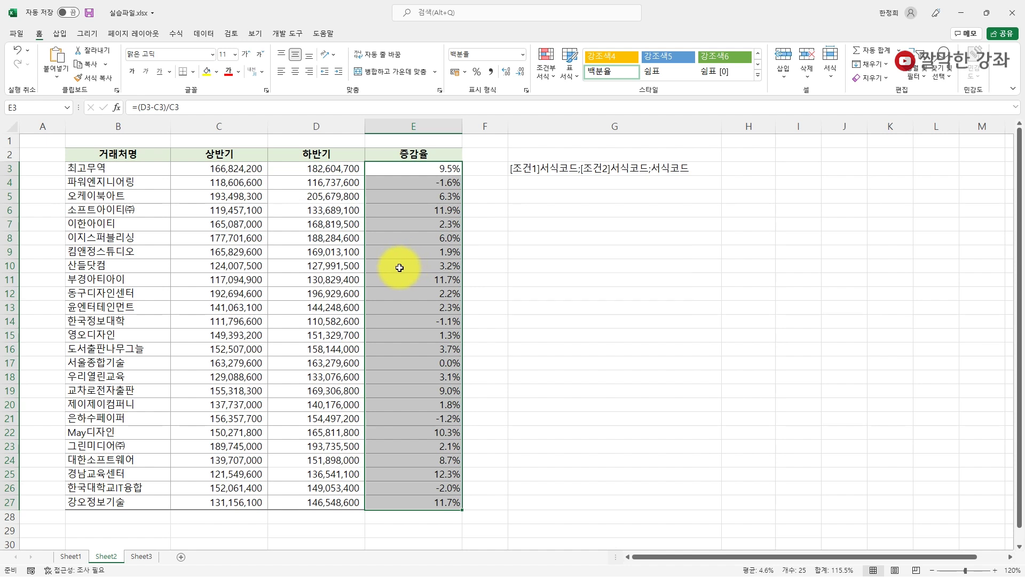
key("ctrl+1")
left_click_drag(665, 202, 579, 208)
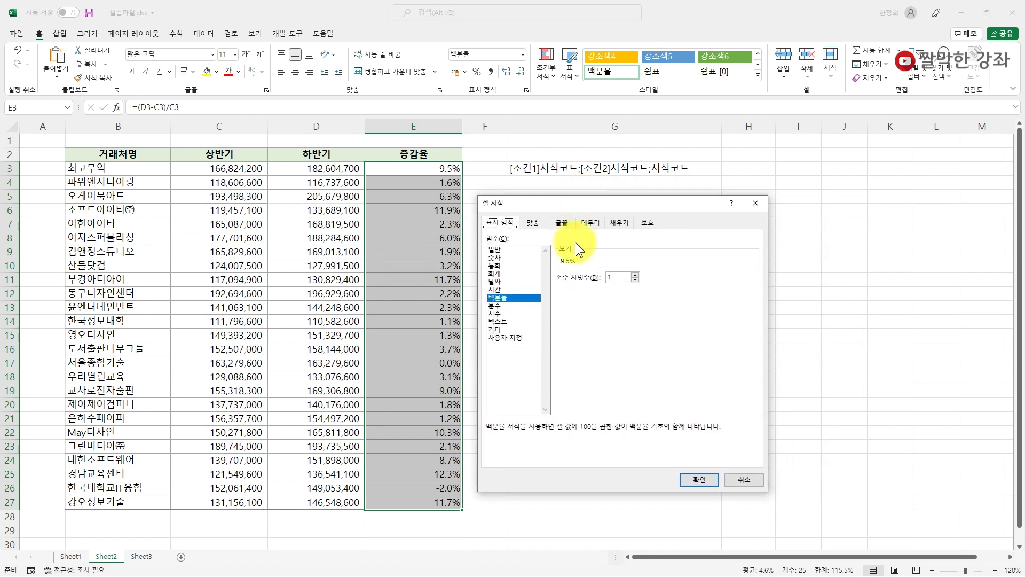
left_click(515, 336)
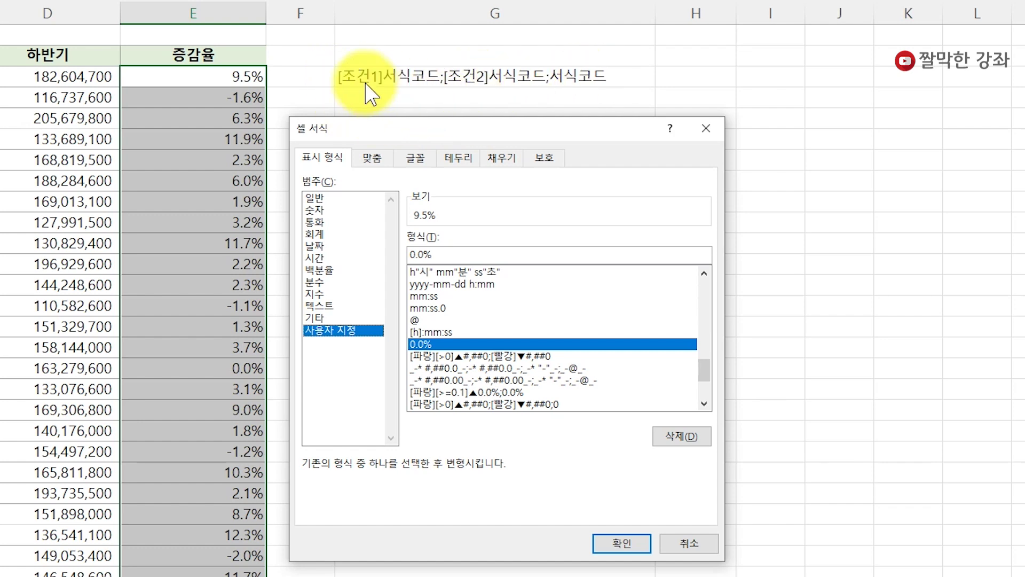
Replace the 0.0% format code with the colour and condition [파랑][>=0.1]
left_click(439, 255)
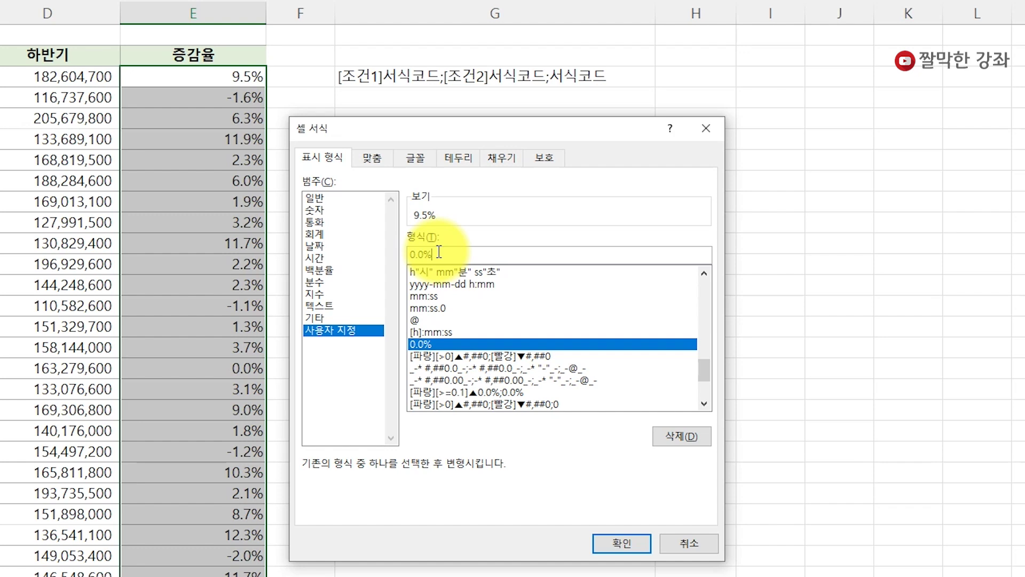
key("BackSpace")
key("BackSpace")
key("BackSpace")
key("BackSpace")
type("[")
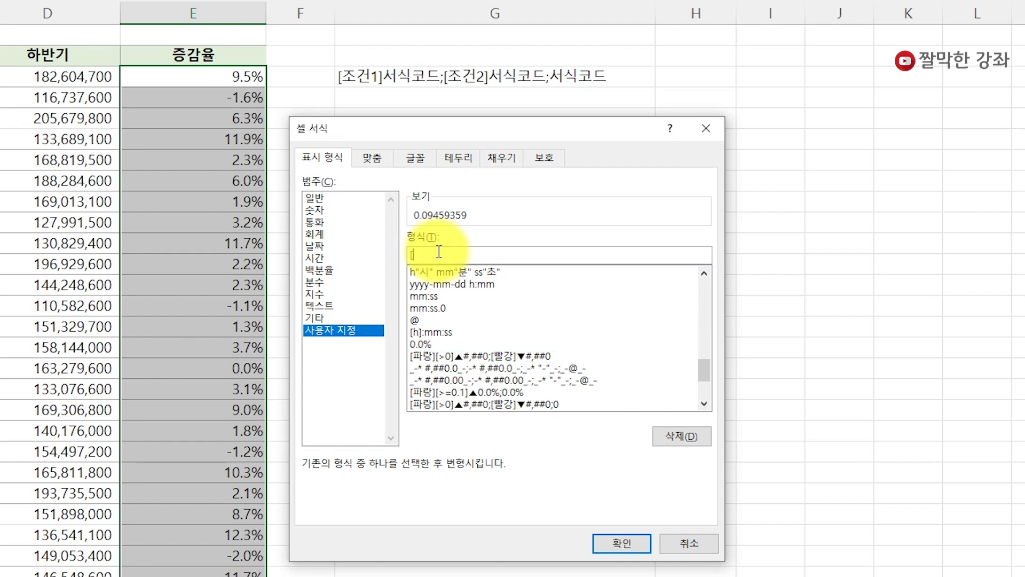
type("파랑]")
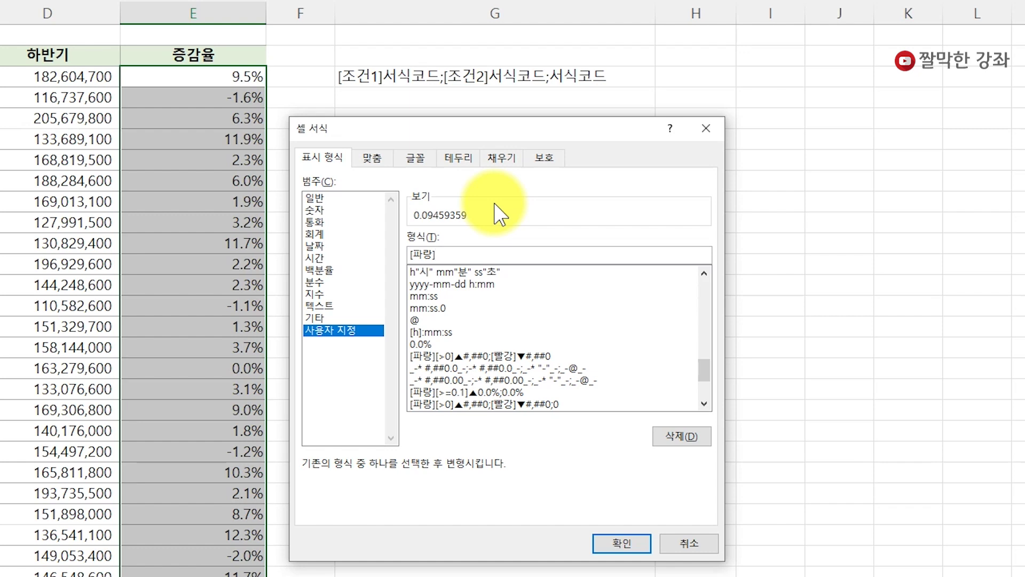
type("[")
type(">=")
type("0.1]ㅁ")
Insert the ▲ symbol from the special characters after the [>=0.1] condition
key("Hangul_Hanja")
key("Tab")
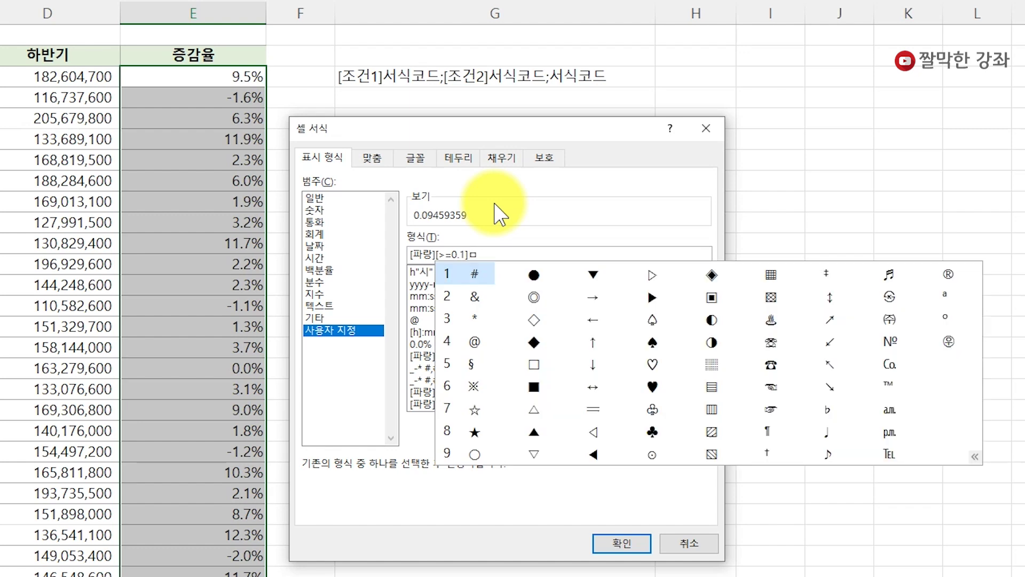
key("Down")
key("Down")
key("Down")
key("Down")
key("Down")
key("Down")
key("Down")
key("Return")
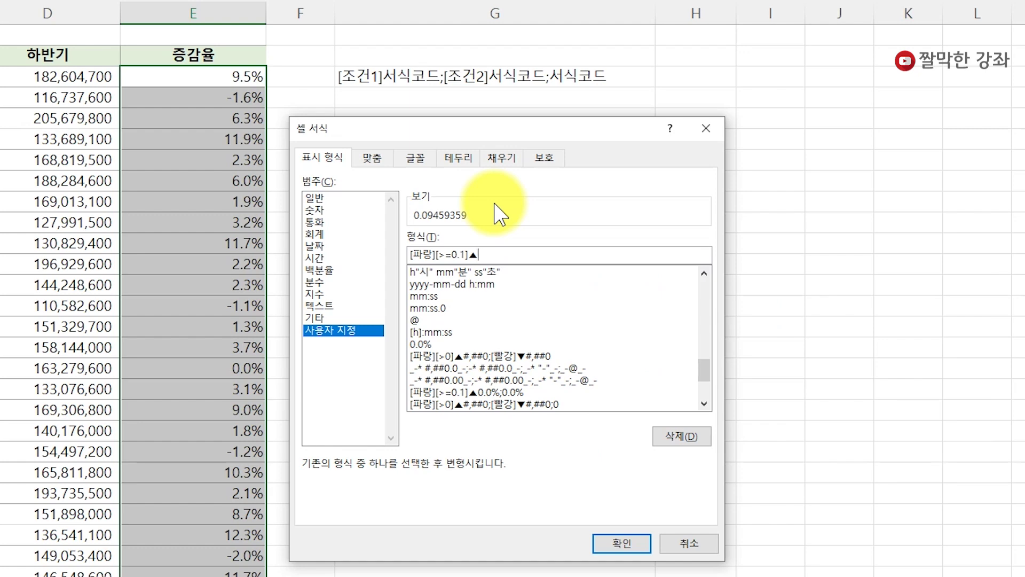
Complete the code as [파랑][>=0.1]▲0.0%;0.0%, apply it, and check the formatted 증감율 cells of 10% or more
type("0.0")
type("%;")
type("0.0")
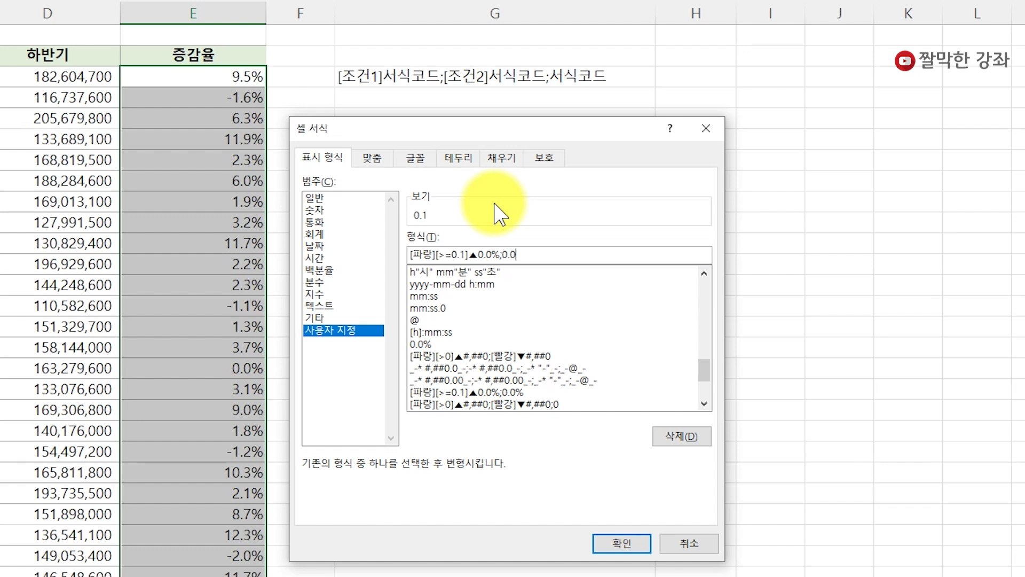
type("%")
left_click(609, 544)
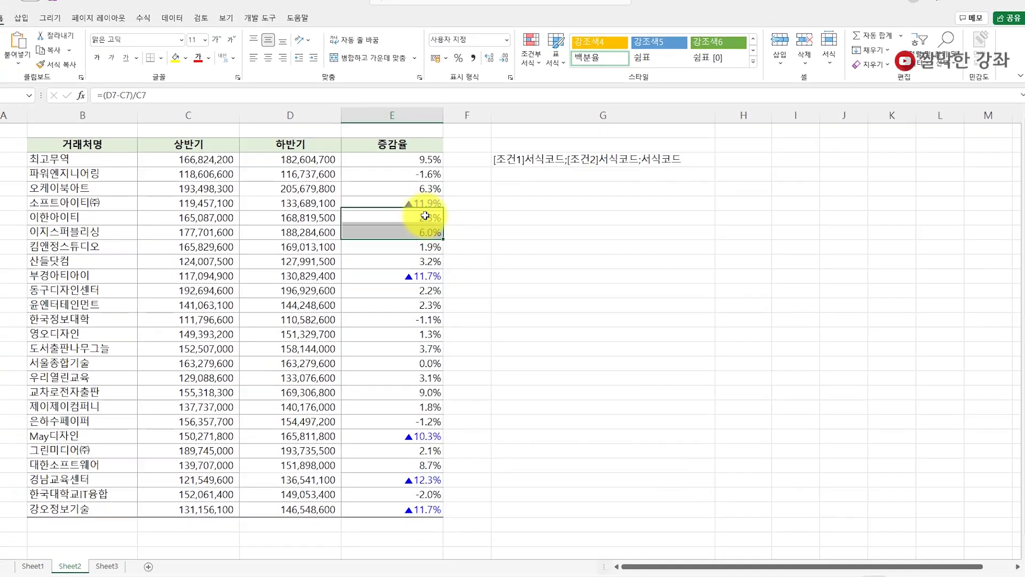
left_click(425, 215)
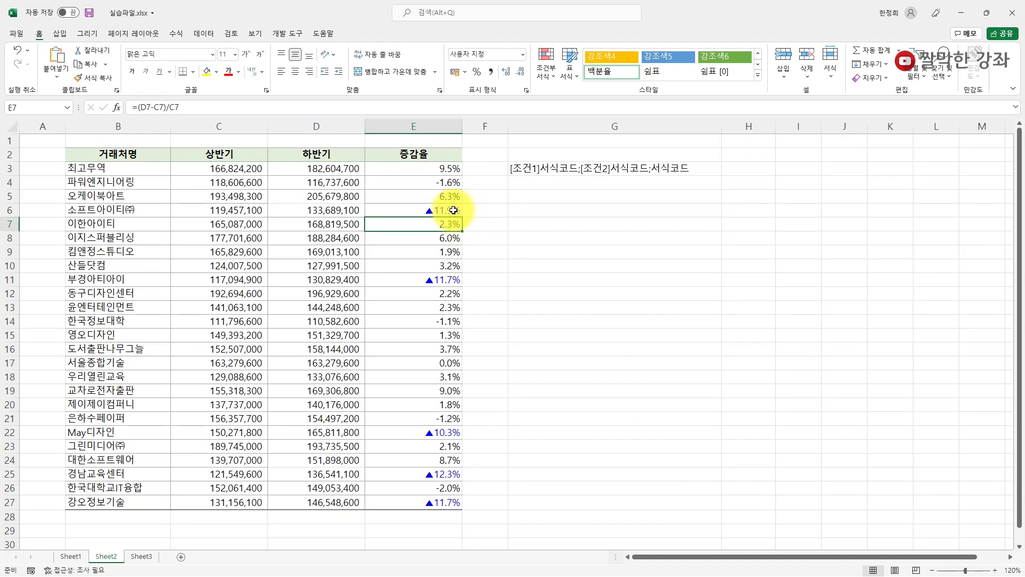
left_click(456, 211)
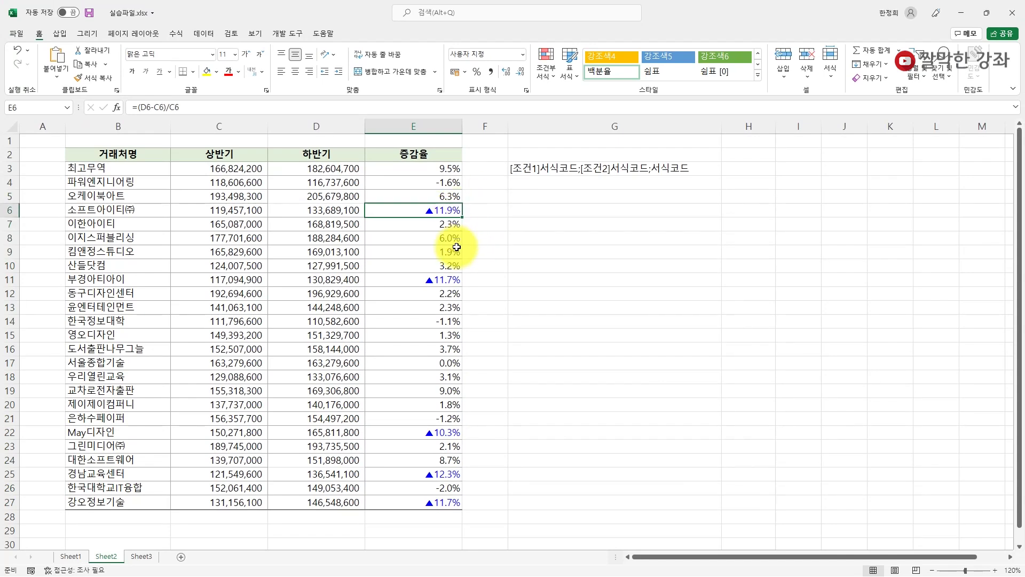
left_click(443, 280)
left_click(434, 430)
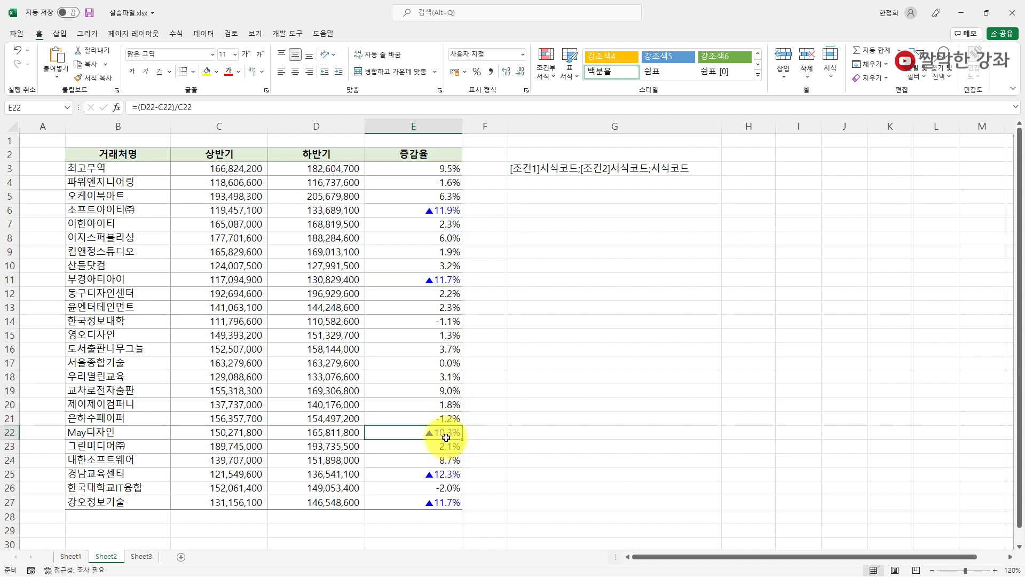
Open the custom number format for the 상반기 and 하반기 amounts in C3:D27 on Sheet3
key("ctrl+Page_Down")
left_click(227, 167)
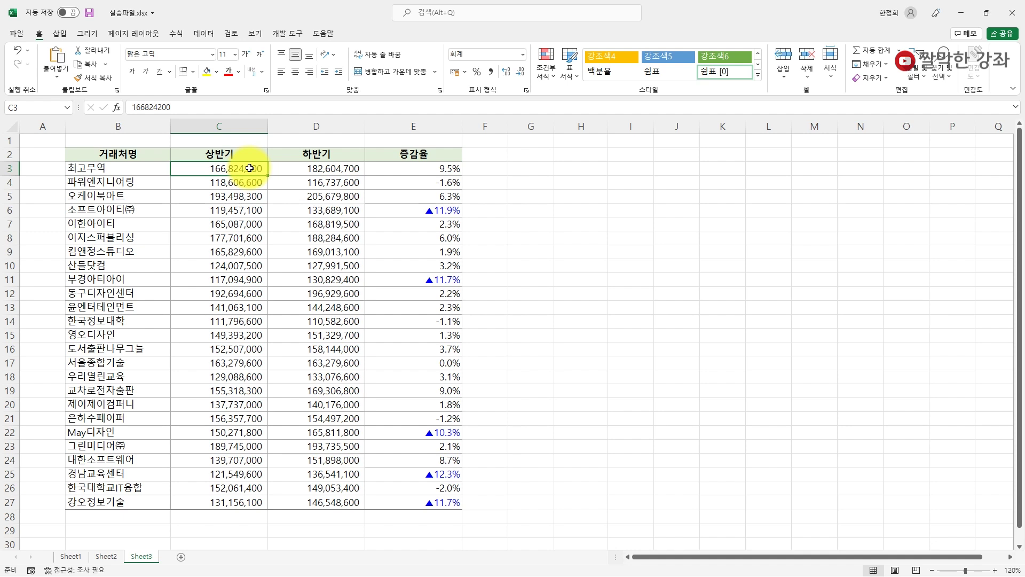
left_click_drag(210, 163, 340, 494)
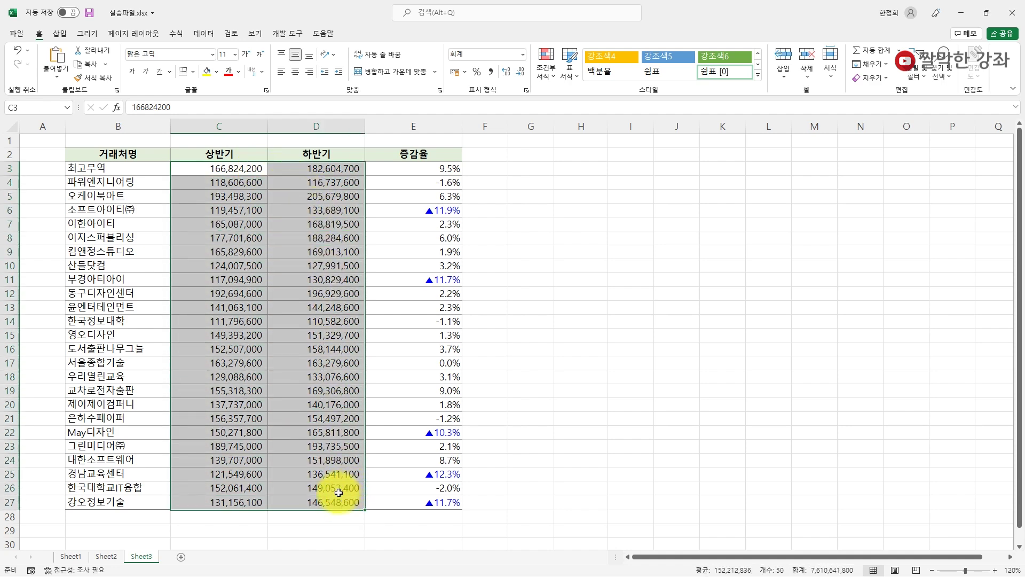
key("ctrl+1")
left_click_drag(608, 206, 534, 198)
left_click(422, 322)
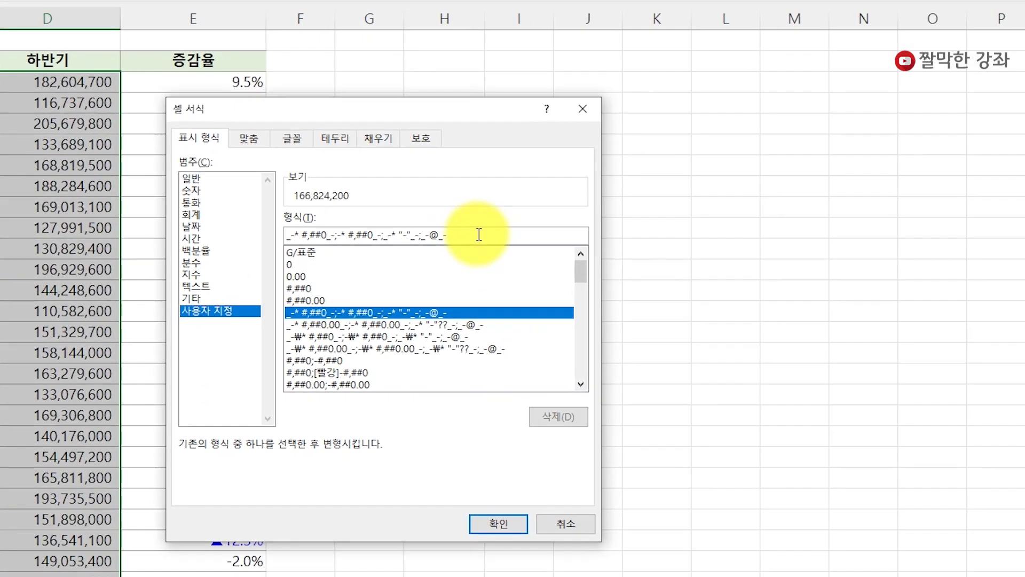
Replace the existing format code with the first conditional section [>=100000000]#","####","####; for four-digit grouping
left_click_drag(604, 268, 433, 258)
key("Delete")
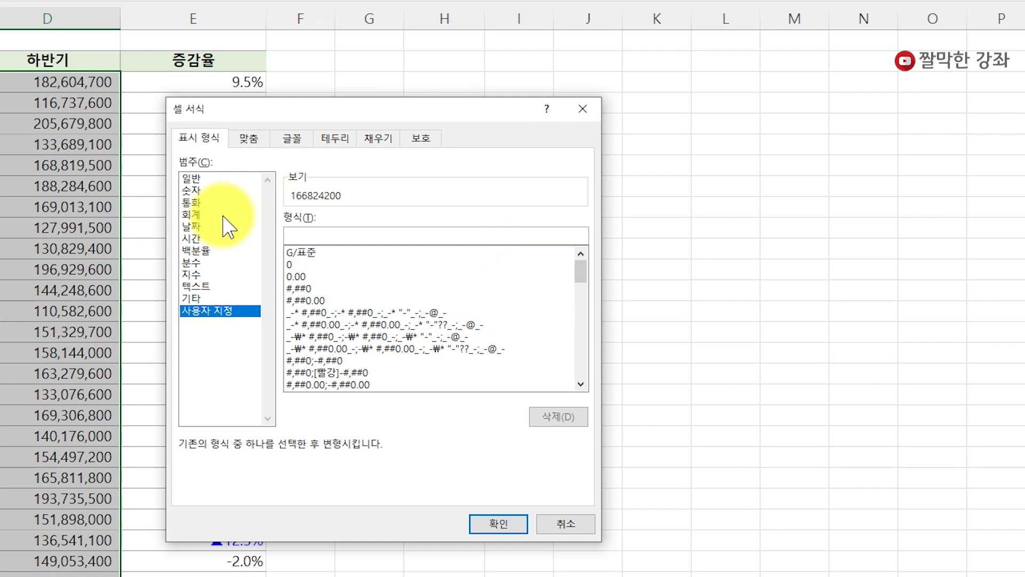
type("[>=1000000000]")
key("Left")
key("BackSpace")
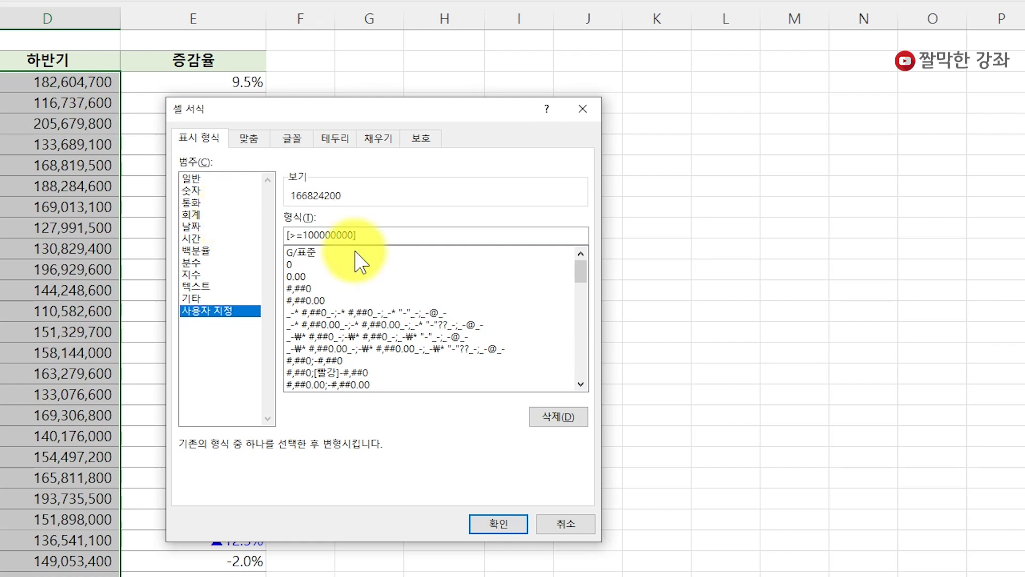
type("#\",\"")
type("####")
type("\",\"####;")
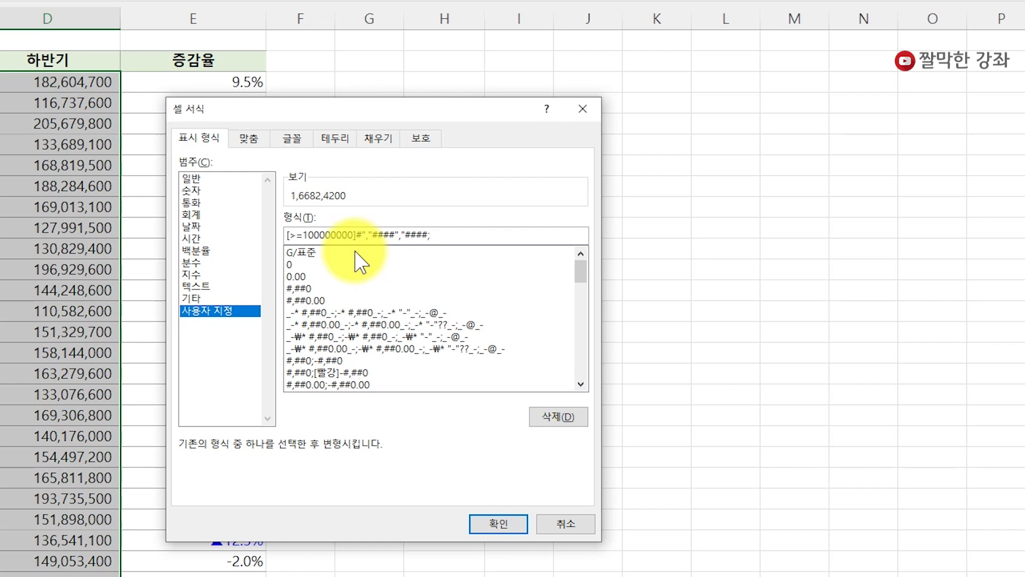
Add the second section [>=10000]#","#### to the code and apply the format to the amounts
type("[>=100000")
type("]#\",\"####")
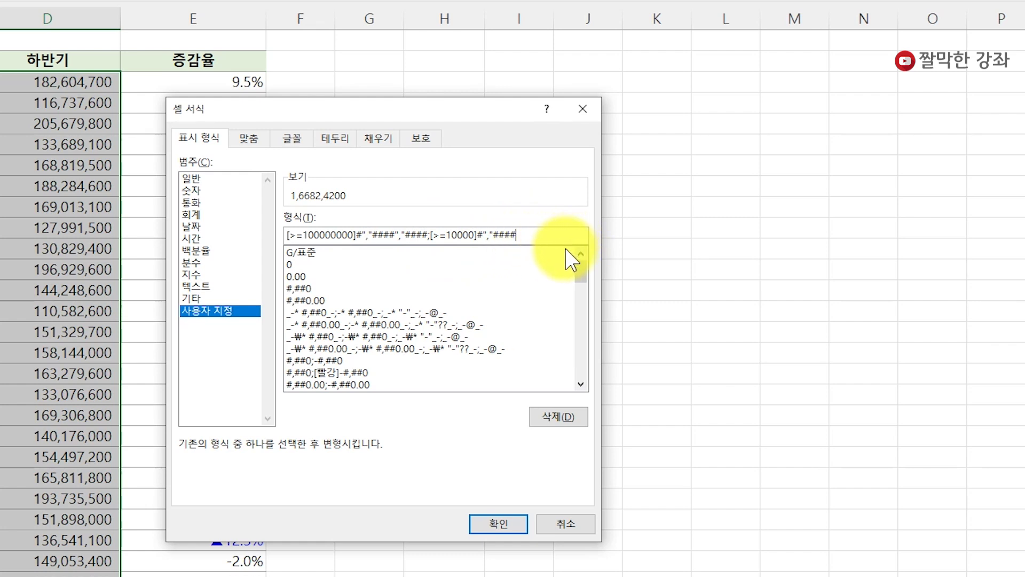
left_click(496, 524)
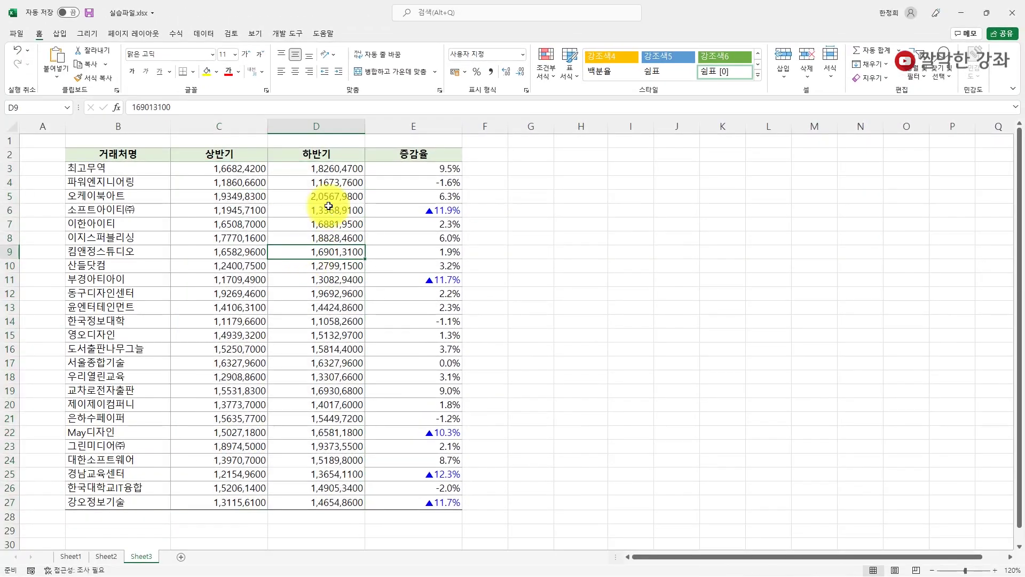
left_click(347, 172)
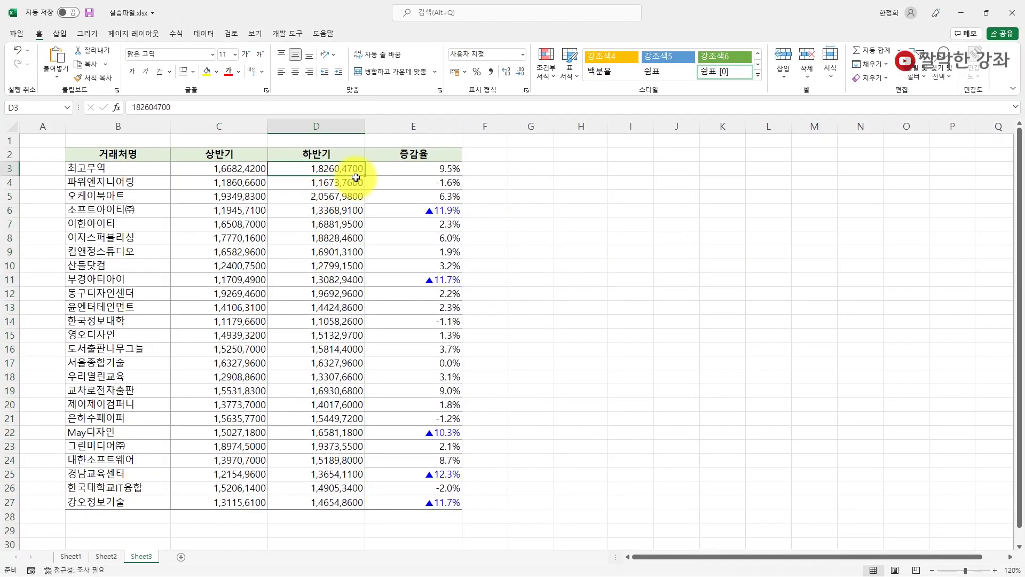